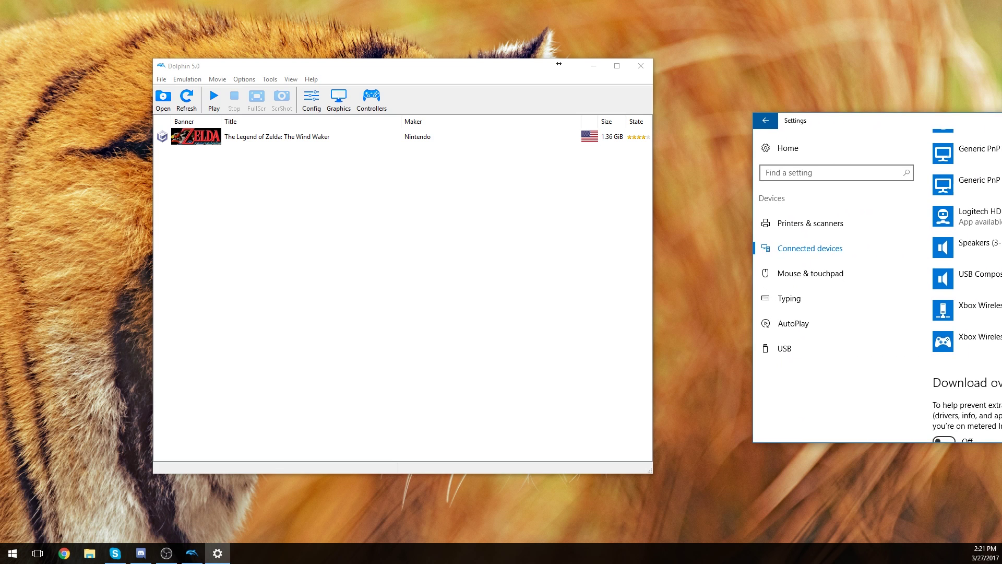
# - Check the Windows connected devices list for the Xbox Wireless Controller and close the Settings window
pyautogui.moveTo(457, 149); pyautogui.dragTo(695, 73)
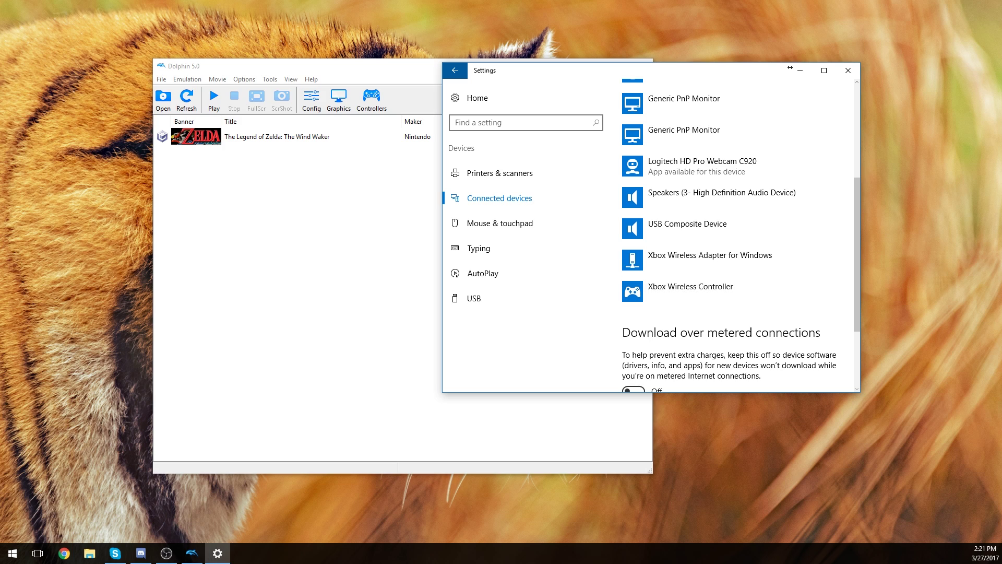
pyautogui.hotkey('alt', 'Tab')
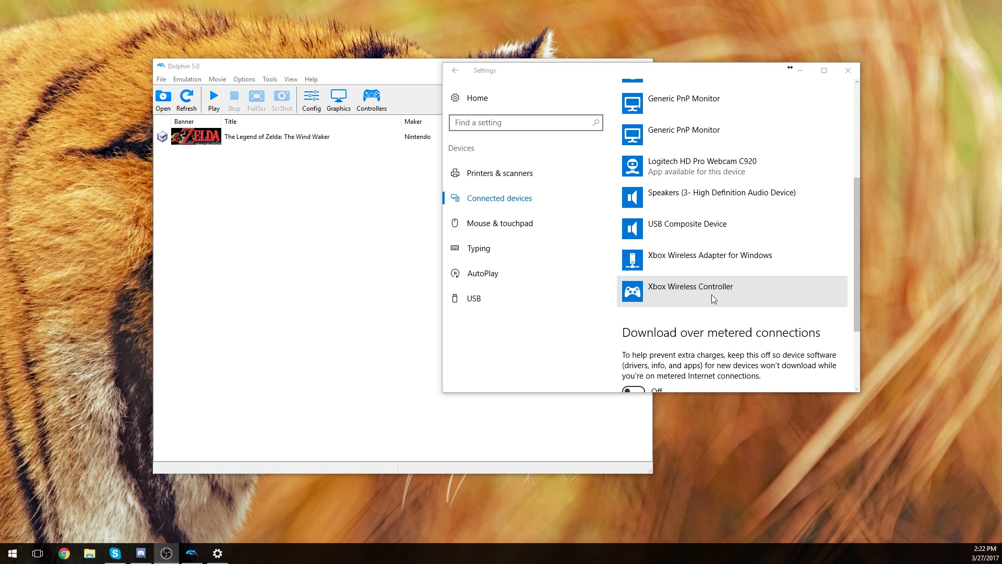
pyautogui.click(848, 70)
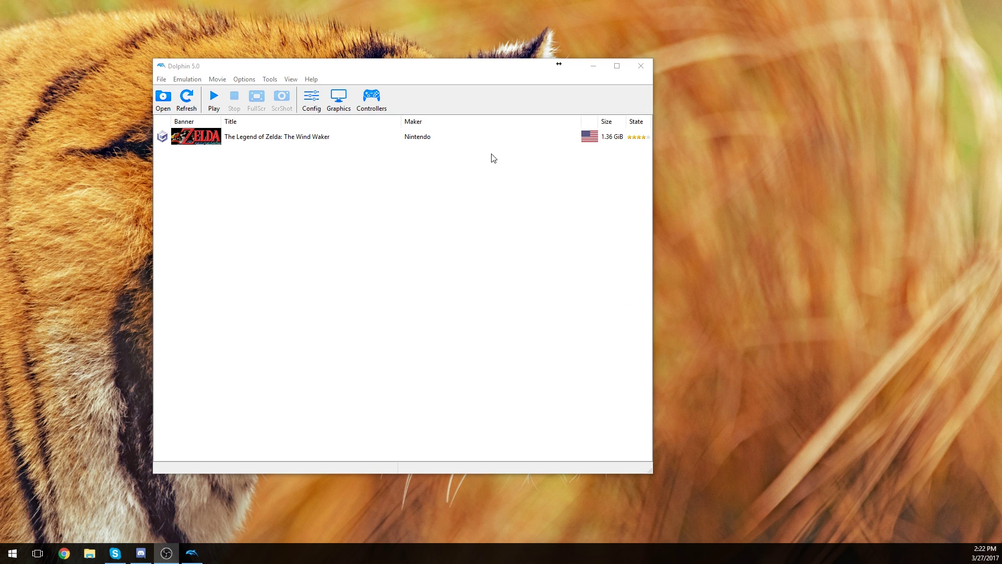
# - Reset the GameCube port 1 controller mapping to defaults and set its device to XInput/0/Gamepad
pyautogui.click(380, 95)
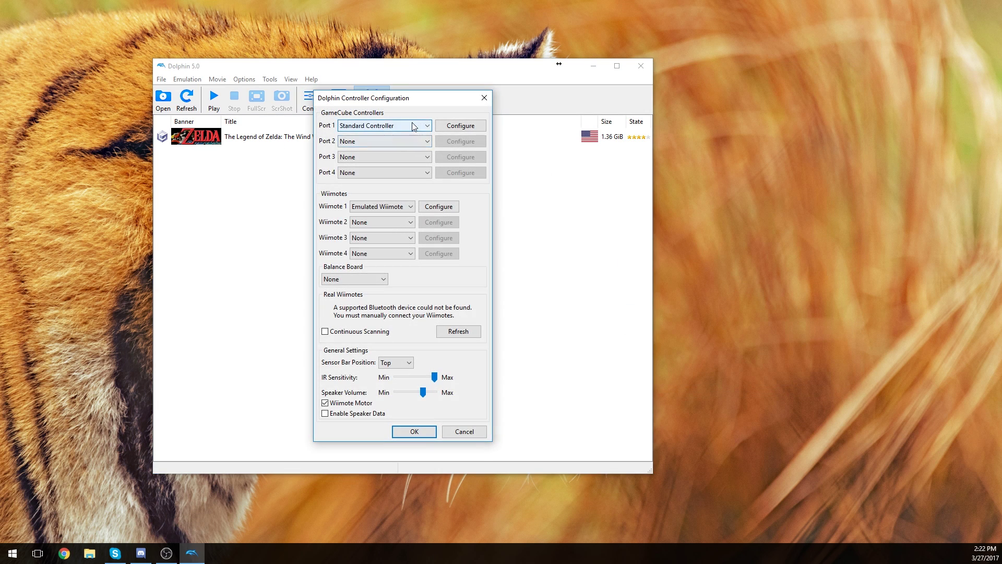
pyautogui.click(461, 125)
pyautogui.click(343, 213)
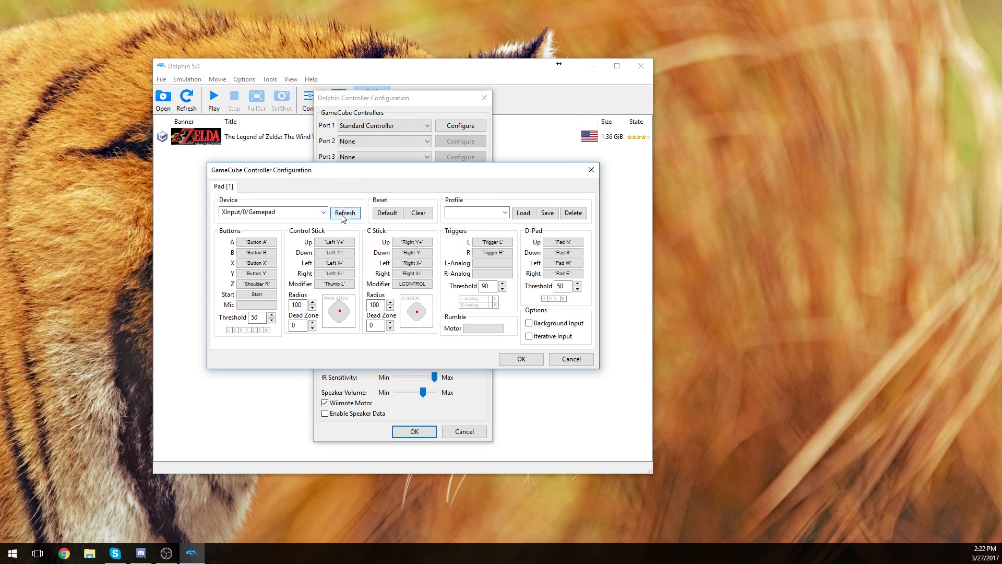
pyautogui.click(395, 215)
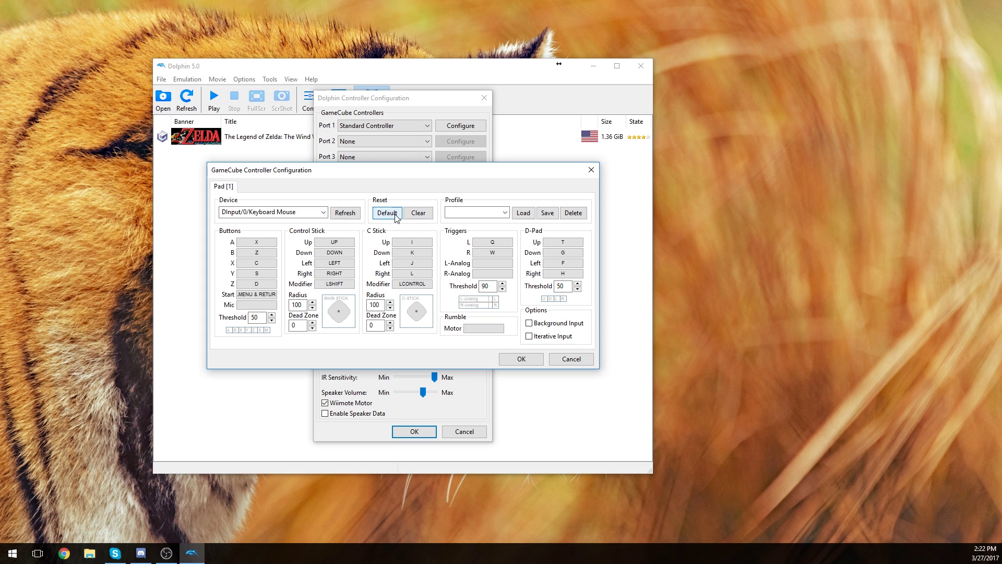
pyautogui.click(324, 213)
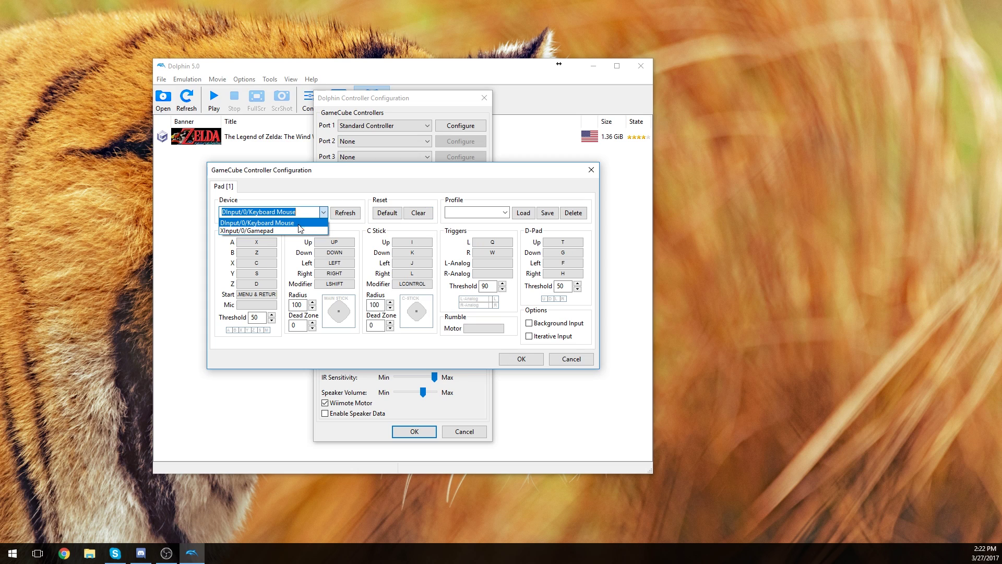
pyautogui.click(282, 231)
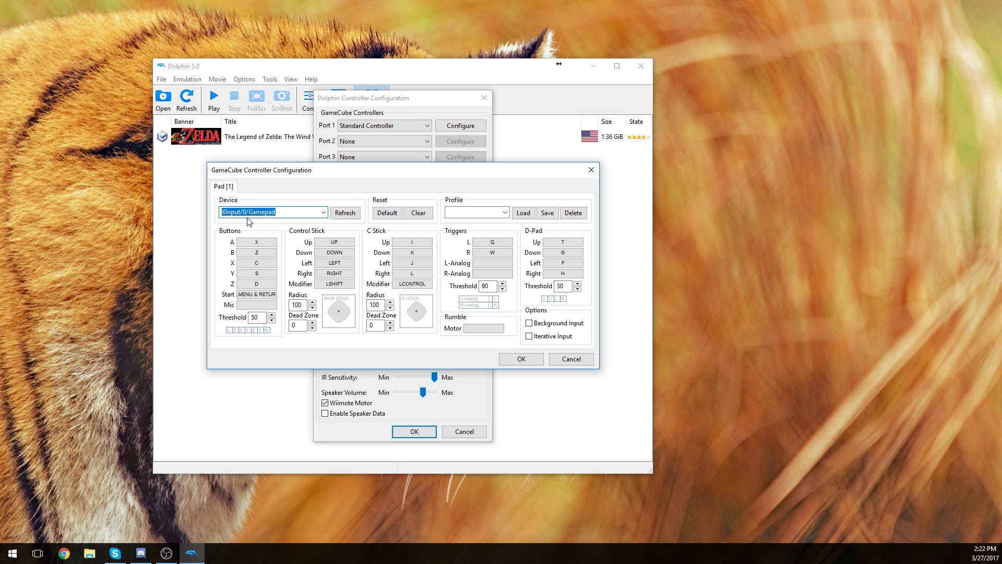
pyautogui.click(281, 213)
pyautogui.moveTo(313, 173); pyautogui.dragTo(231, 190)
pyautogui.click(567, 183)
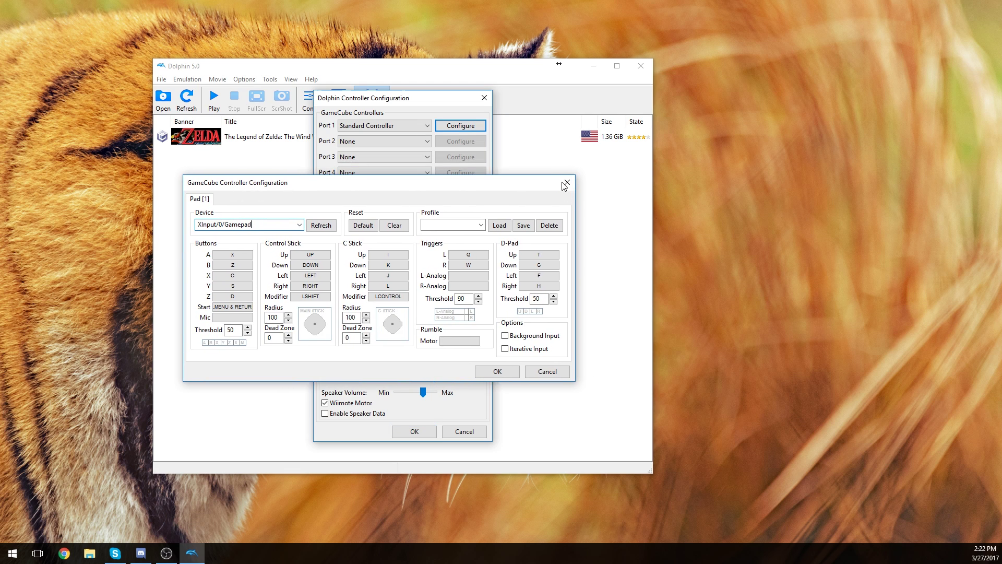
# - Keep GameCube port 1 set to Standard Controller and reopen its configuration
pyautogui.click(374, 127)
pyautogui.click(376, 144)
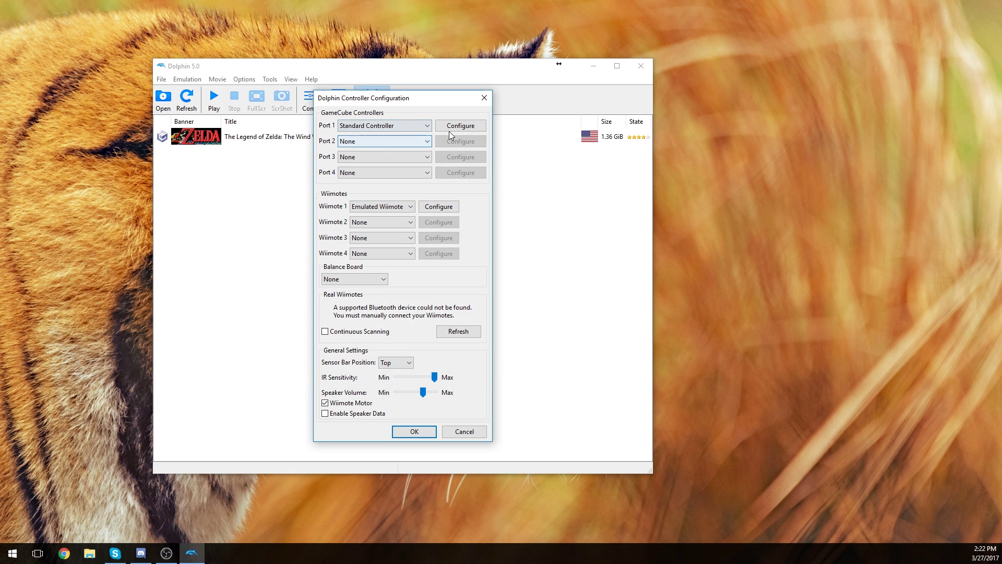
pyautogui.click(452, 132)
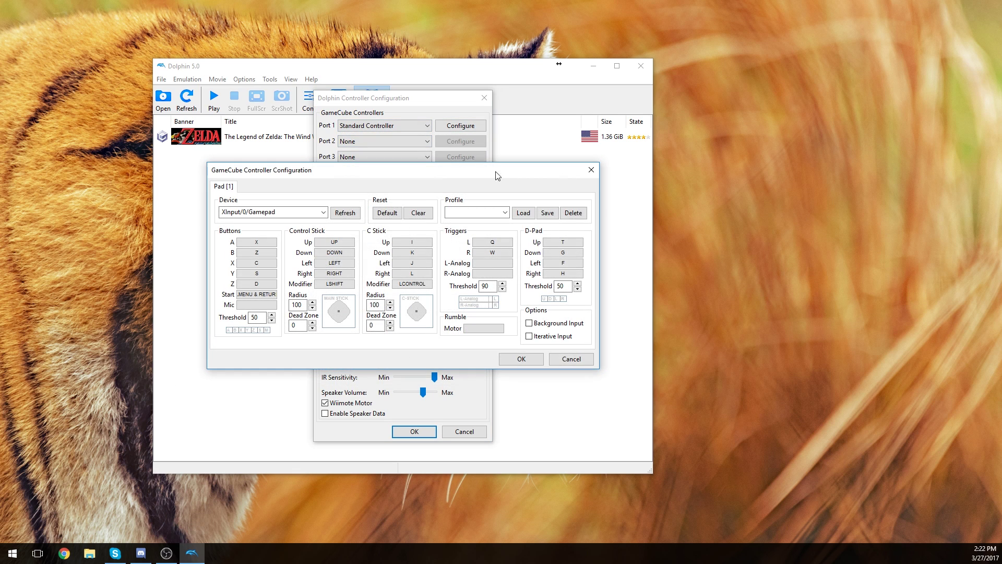
pyautogui.click(591, 170)
pyautogui.click(421, 126)
pyautogui.click(399, 152)
pyautogui.click(420, 126)
pyautogui.click(376, 144)
pyautogui.click(462, 126)
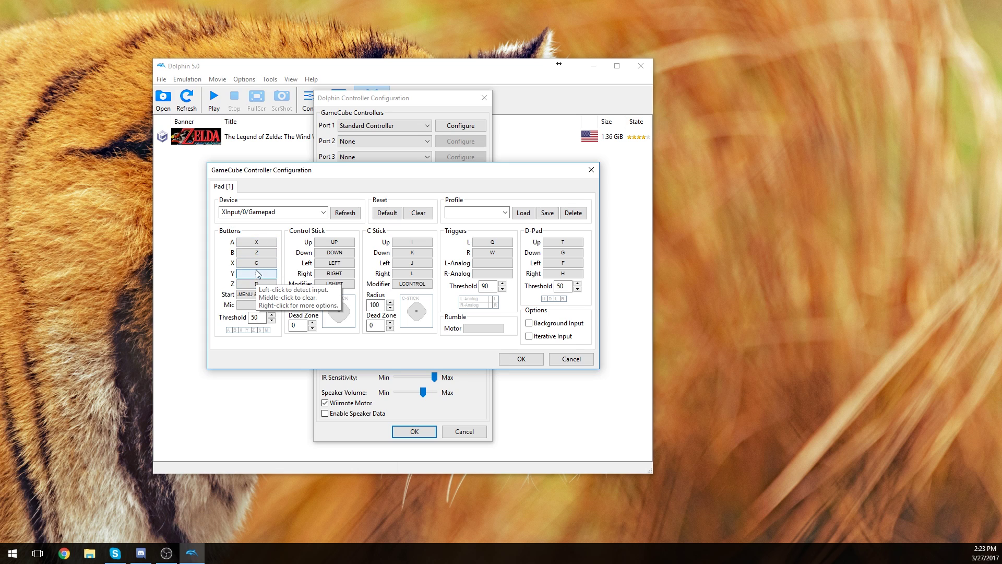
# - Bind A, B, X and Y to the matching gamepad buttons, Z to Shoulder R, and Start to Start
pyautogui.click(255, 243)
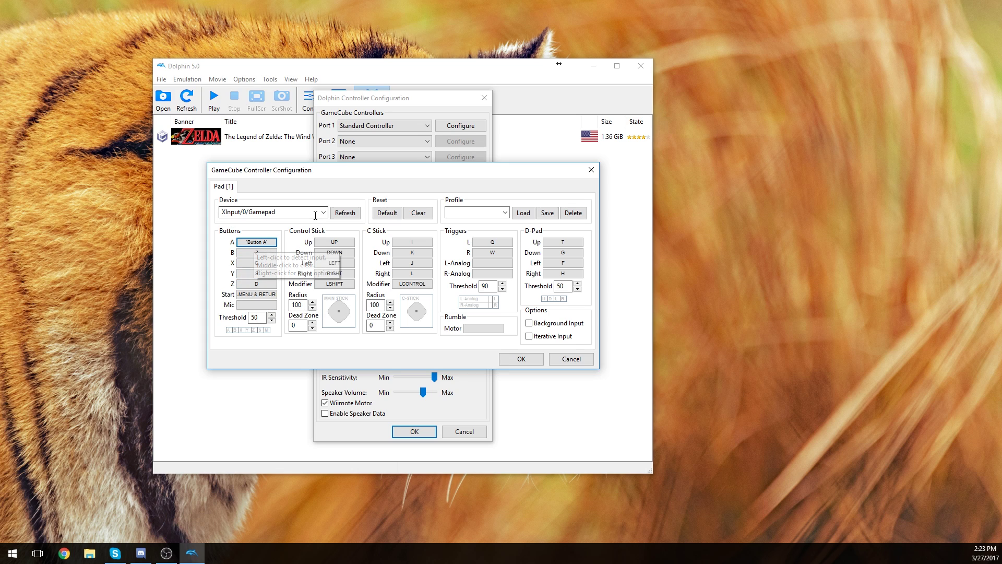
pyautogui.click(256, 252)
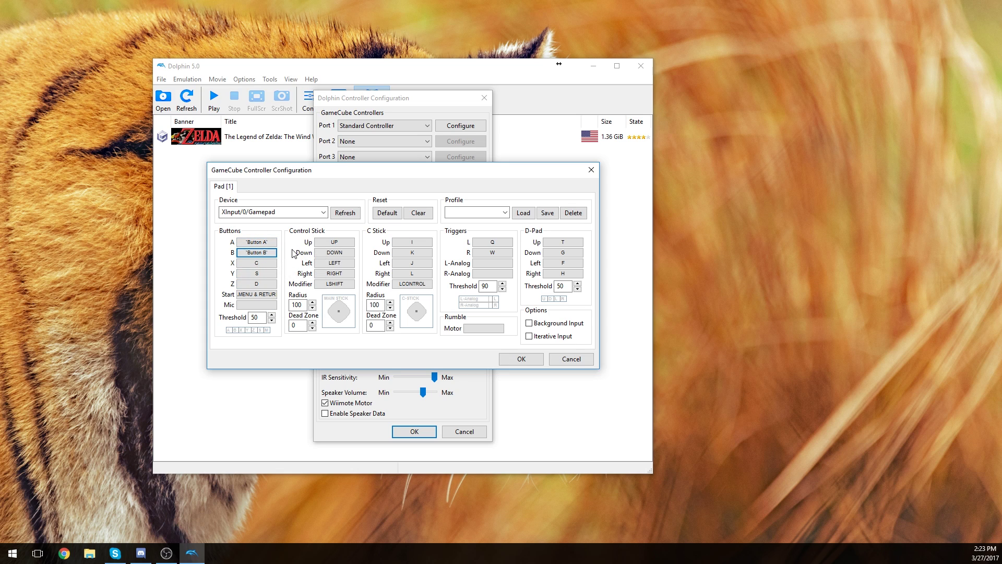
pyautogui.click(269, 264)
pyautogui.click(266, 275)
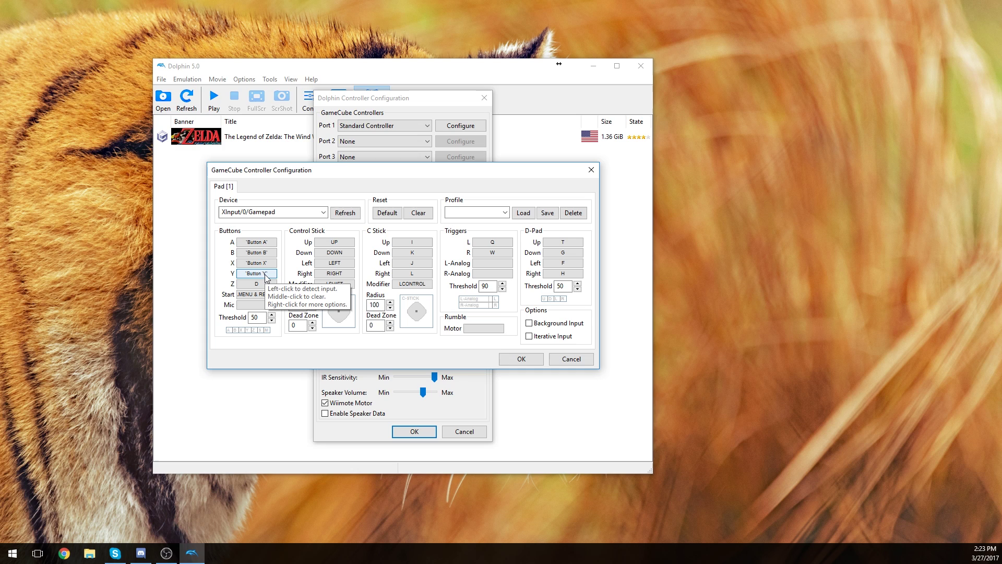
pyautogui.click(263, 284)
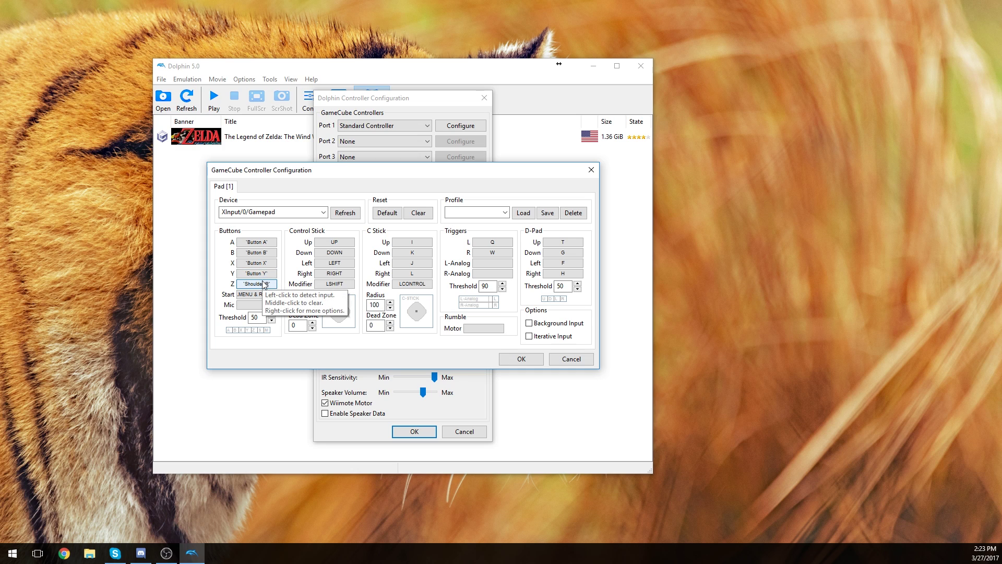
pyautogui.click(269, 294)
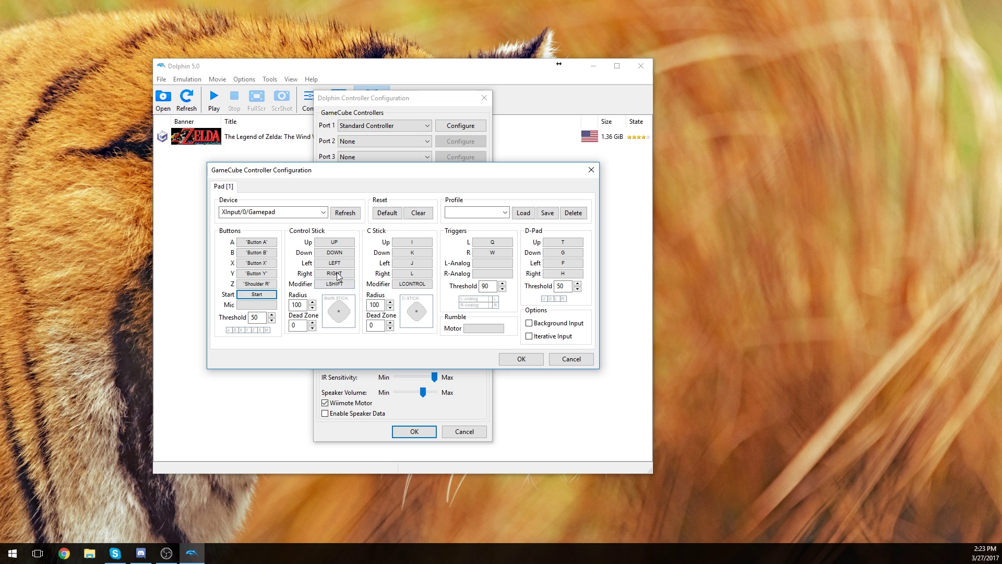
pyautogui.click(269, 295)
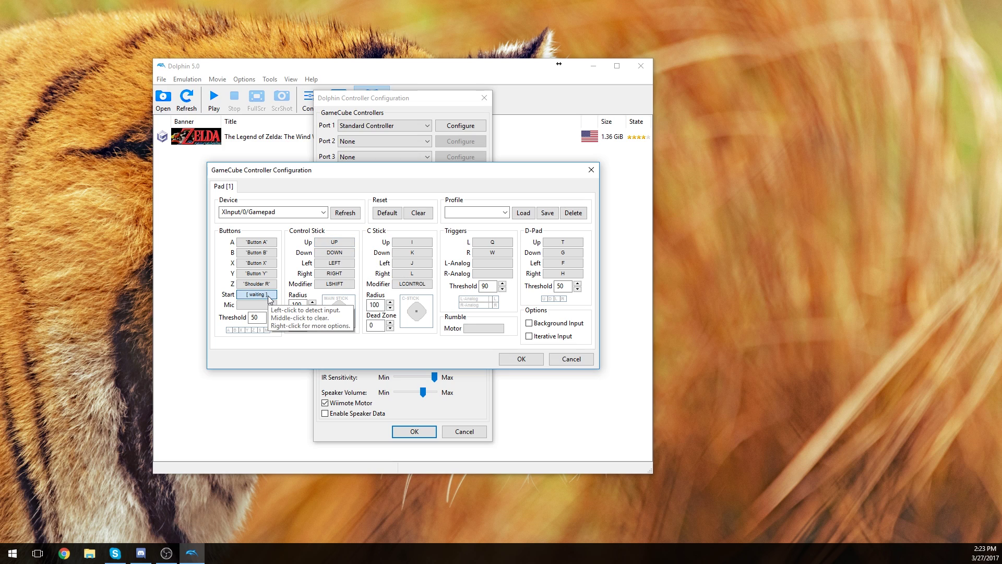
pyautogui.click(269, 295)
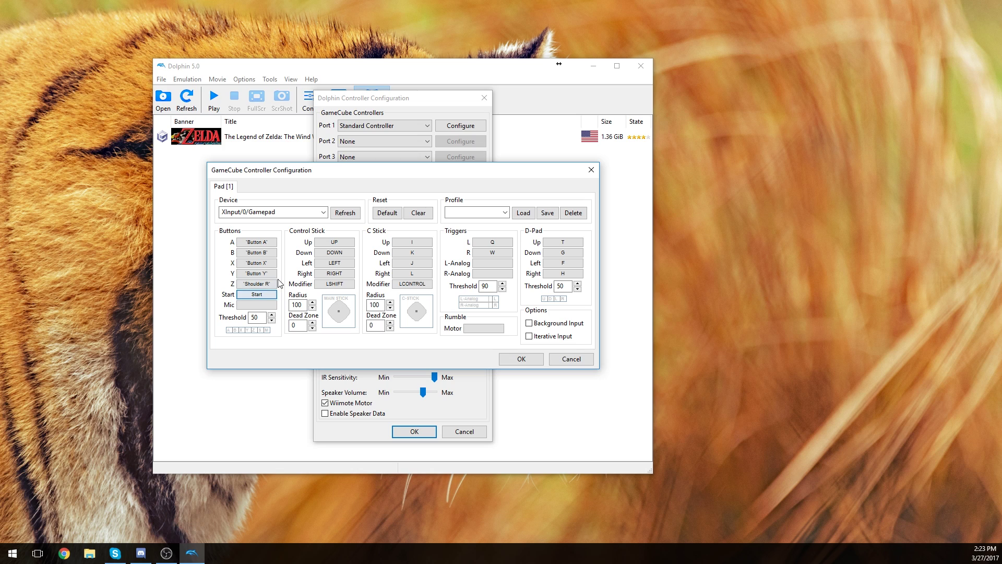
# - Bind the Control Stick's up, down, left and right to the gamepad's left stick: Left Y+, Y-, X- and X+
pyautogui.click(334, 243)
pyautogui.click(337, 252)
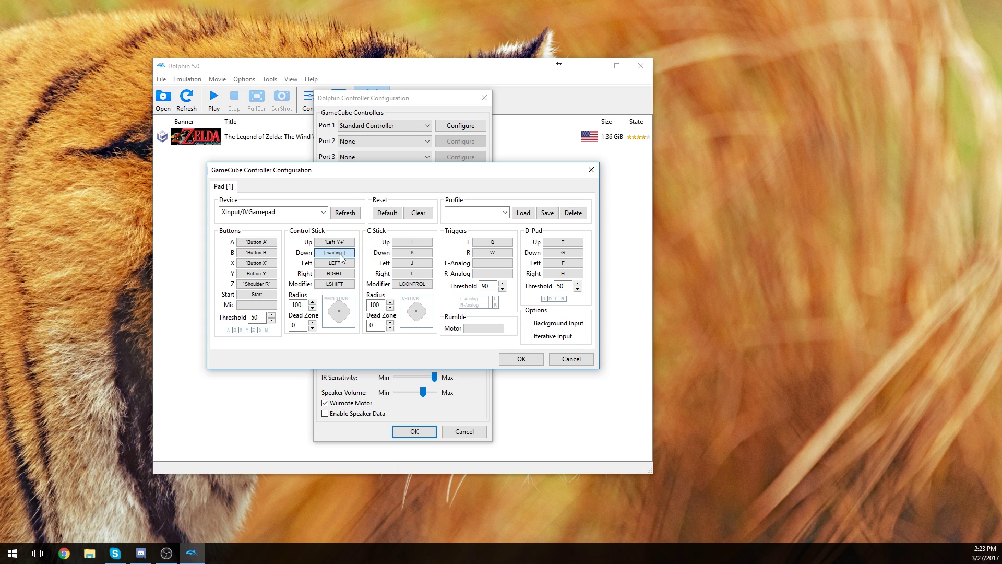
pyautogui.click(342, 264)
pyautogui.click(334, 274)
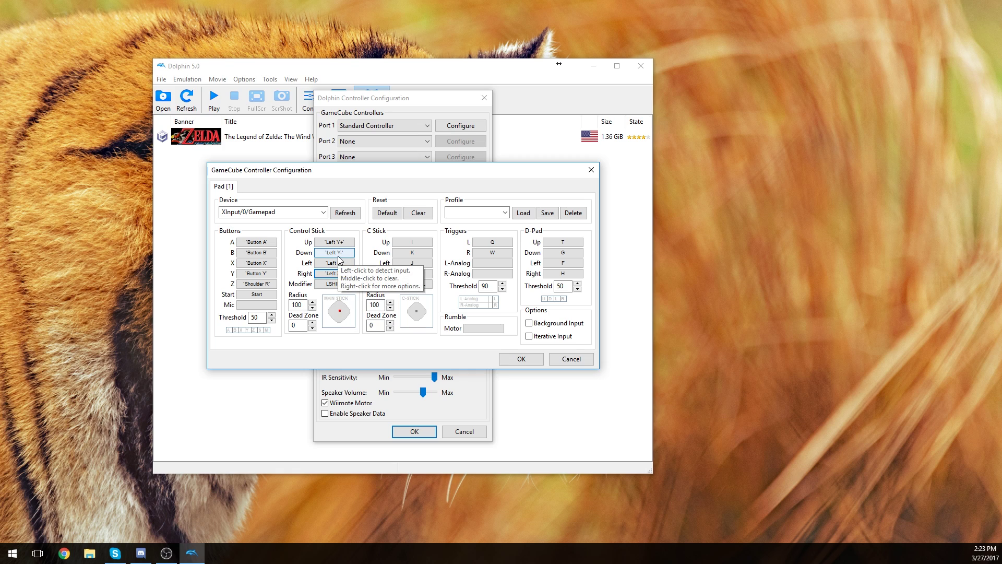
# - Bind the C Stick's up, down, left and right to the gamepad's right stick: Right Y+, Y-, X- and X+
pyautogui.click(420, 243)
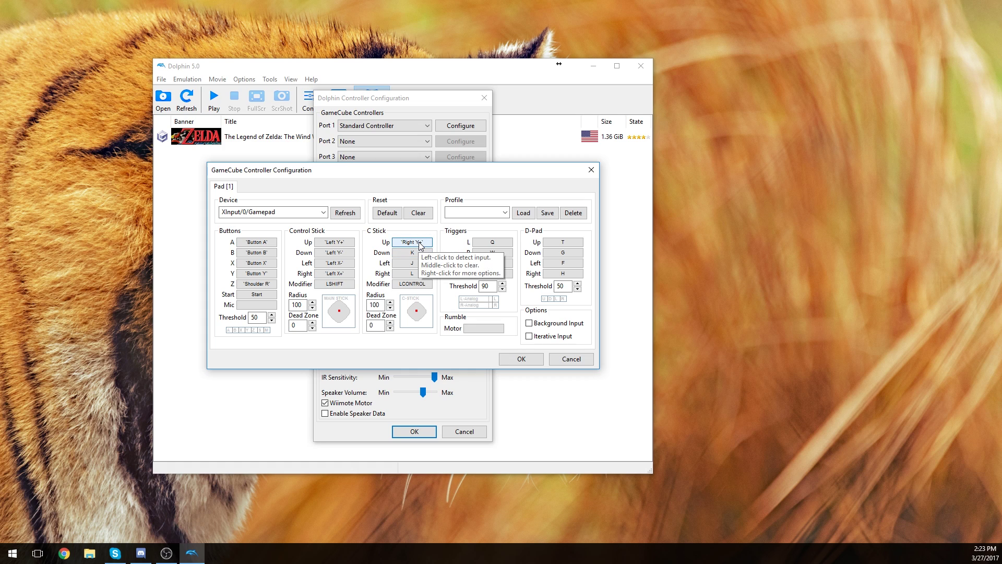
pyautogui.click(422, 254)
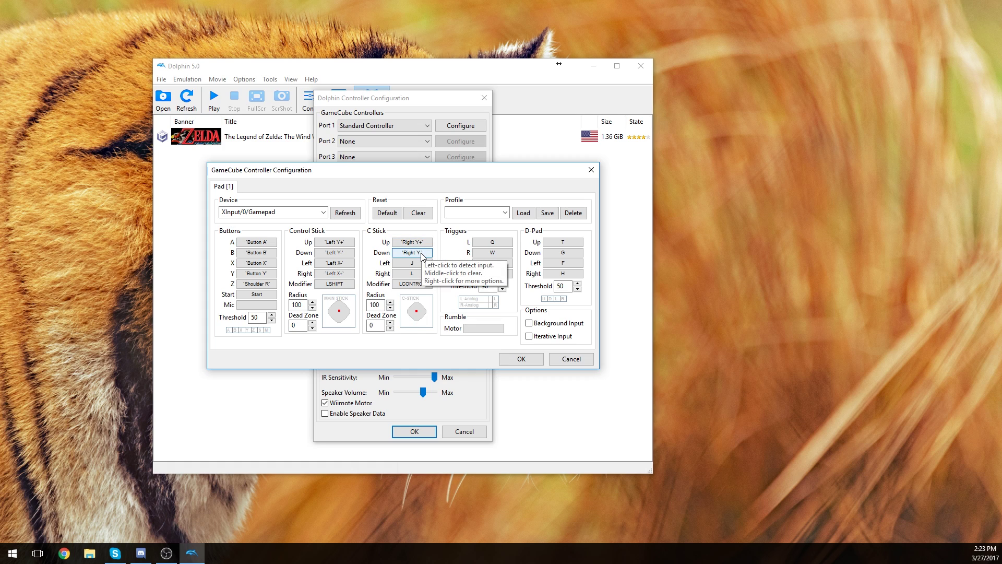
pyautogui.click(415, 263)
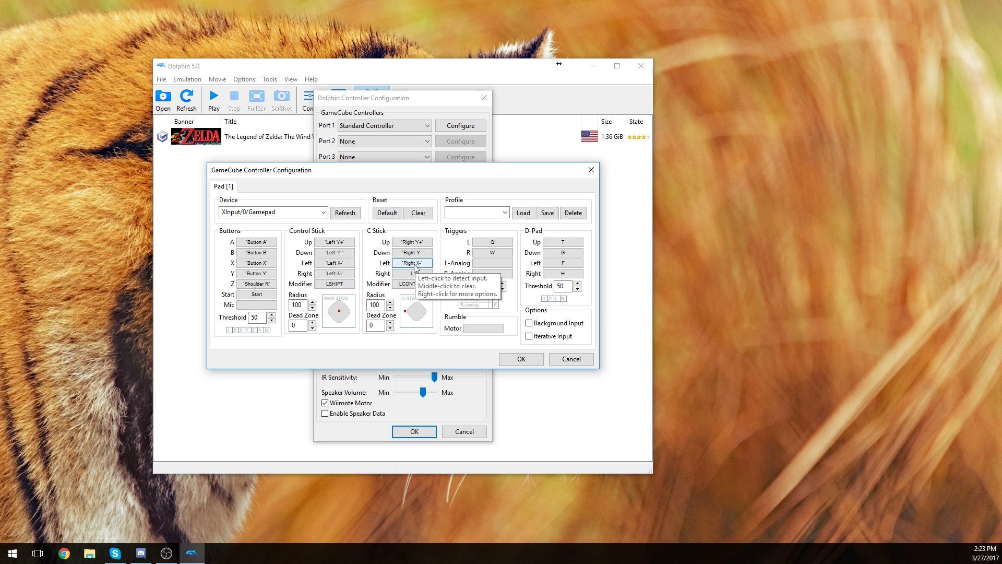
pyautogui.click(416, 277)
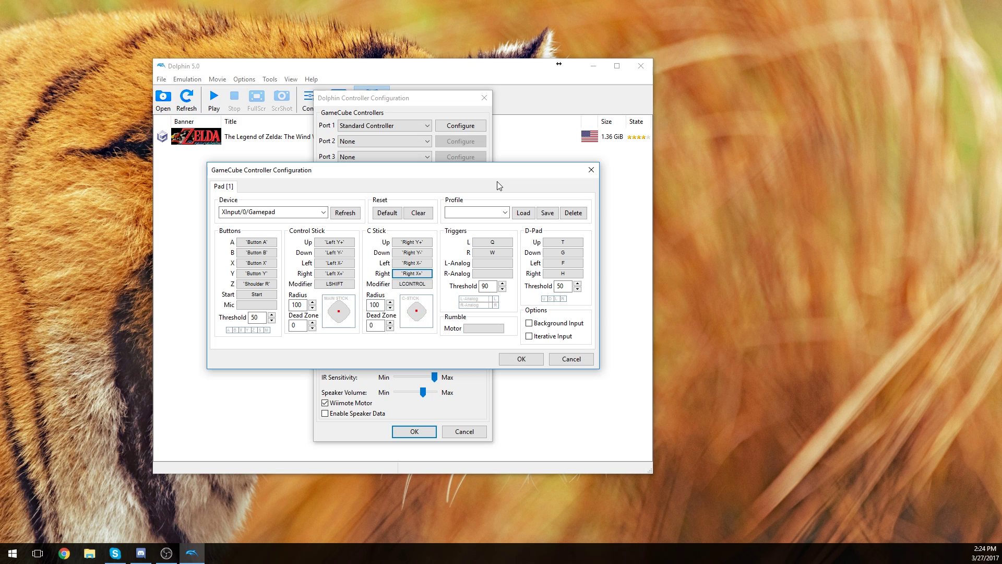
# - Bind L and R to Trigger L and Trigger R, and the D-Pad directions to Pad N, S, W and E
pyautogui.click(492, 242)
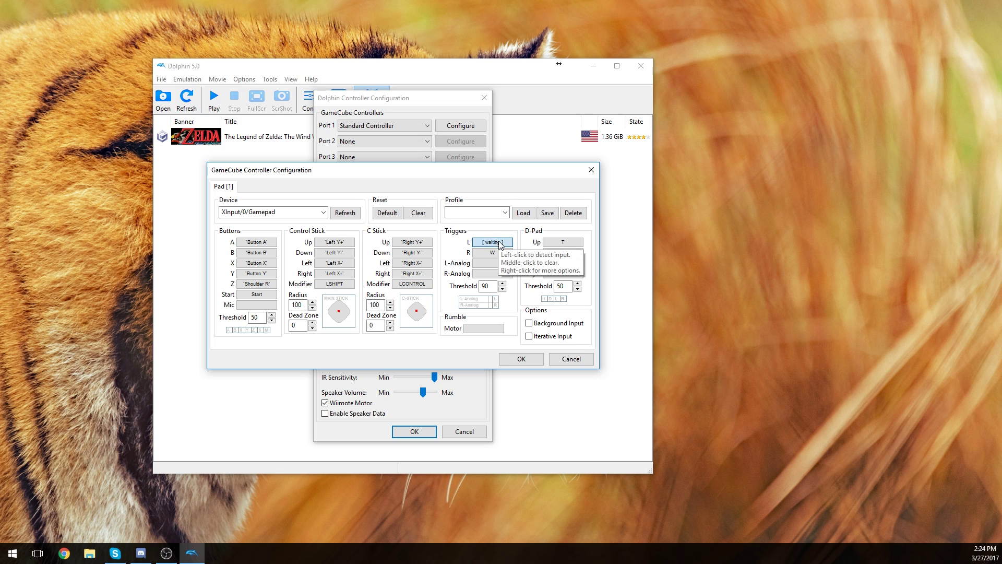
pyautogui.click(505, 252)
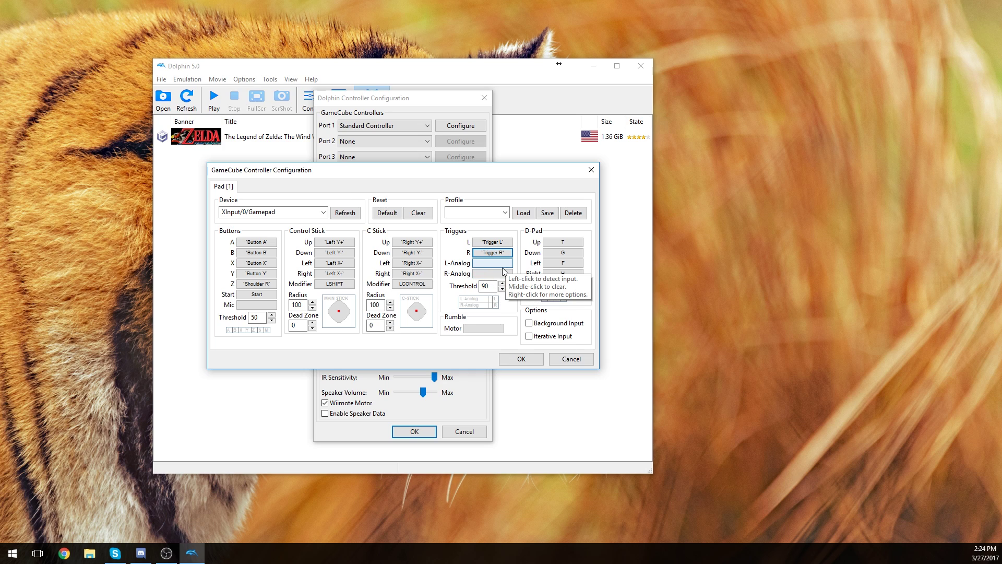
pyautogui.click(562, 243)
pyautogui.click(564, 253)
pyautogui.click(564, 263)
pyautogui.click(565, 273)
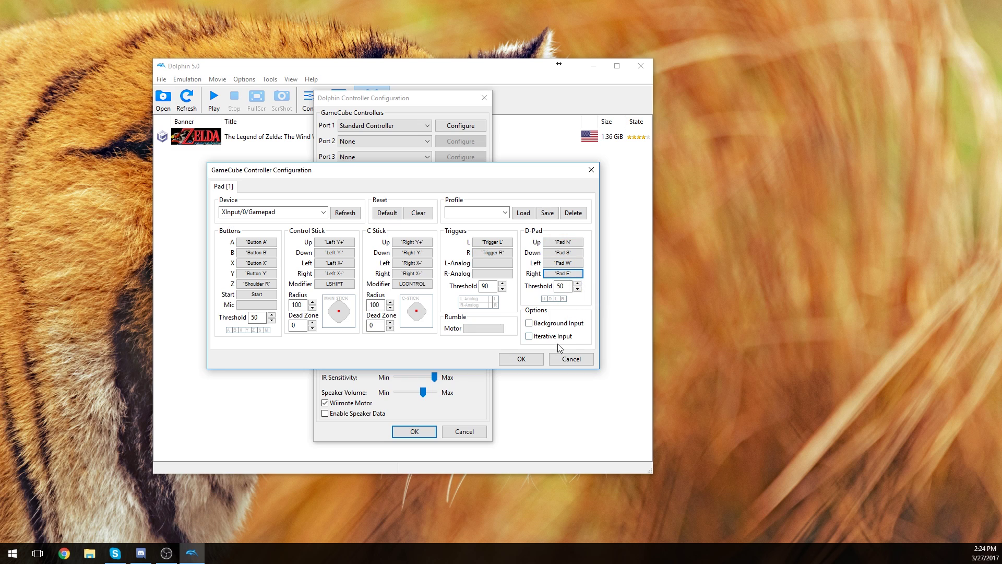
# - Open the rumble motor configuration, assign Motor R as its output, and test the vibration
pyautogui.click(480, 329)
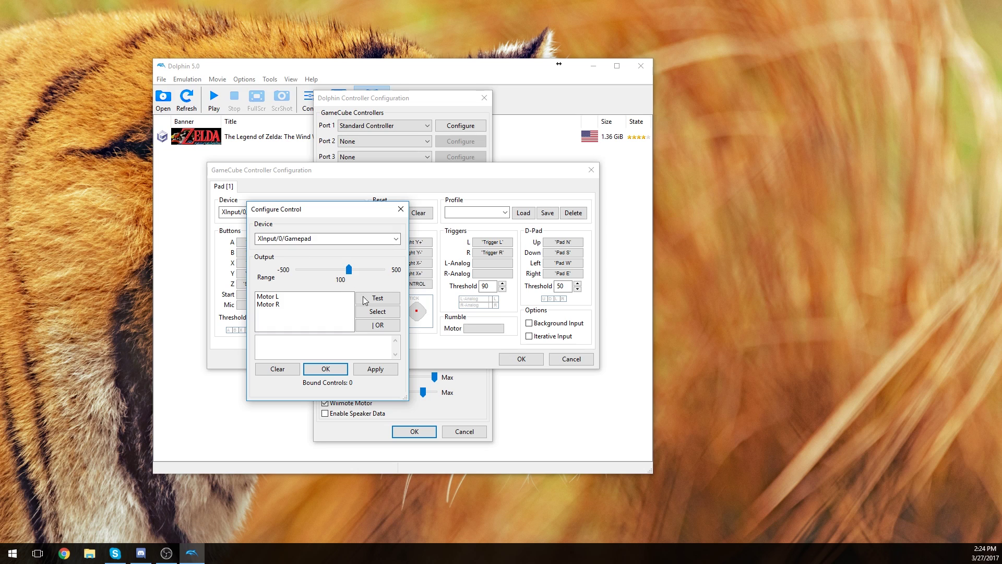
pyautogui.click(307, 298)
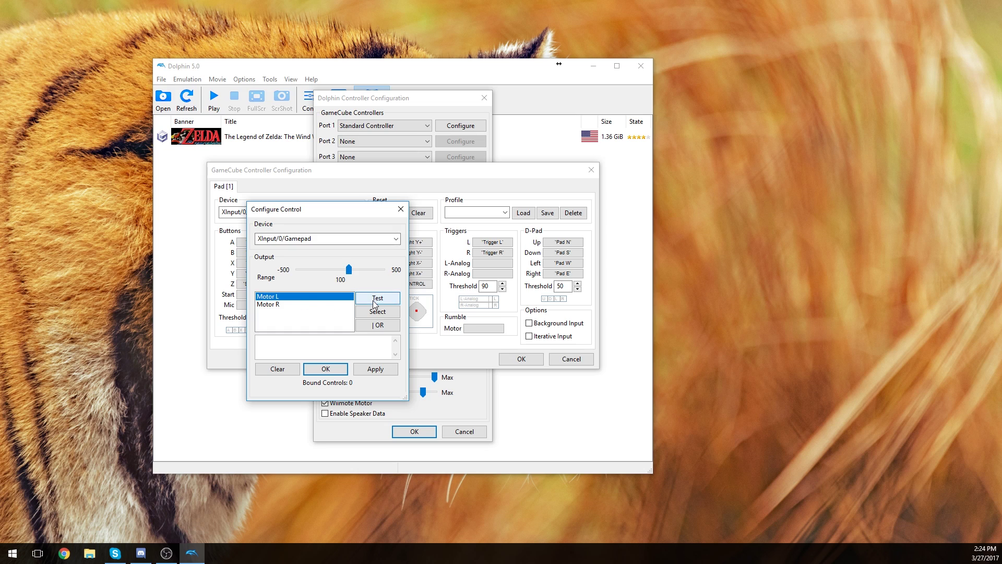
pyautogui.click(310, 305)
pyautogui.click(378, 312)
pyautogui.click(383, 299)
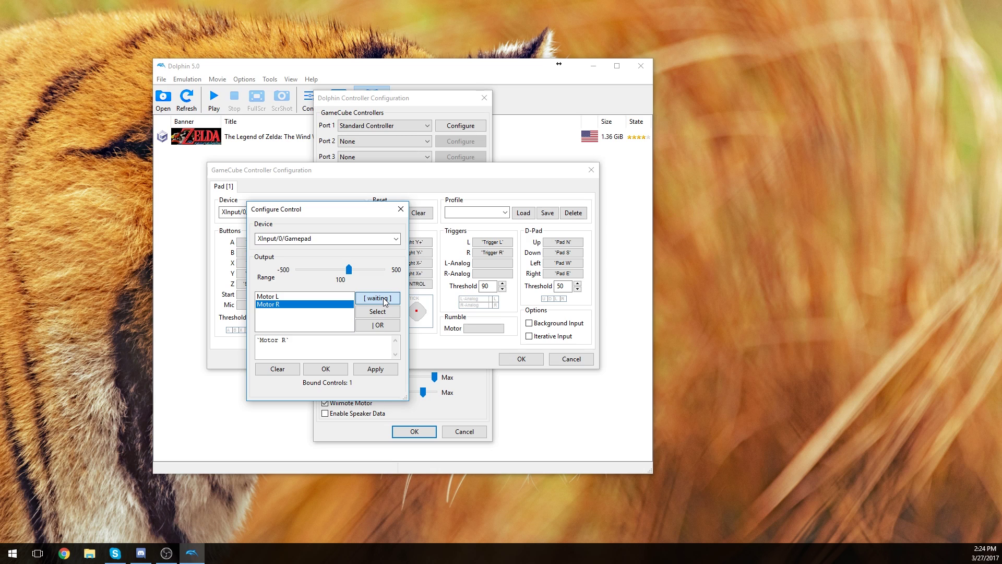
pyautogui.click(384, 300)
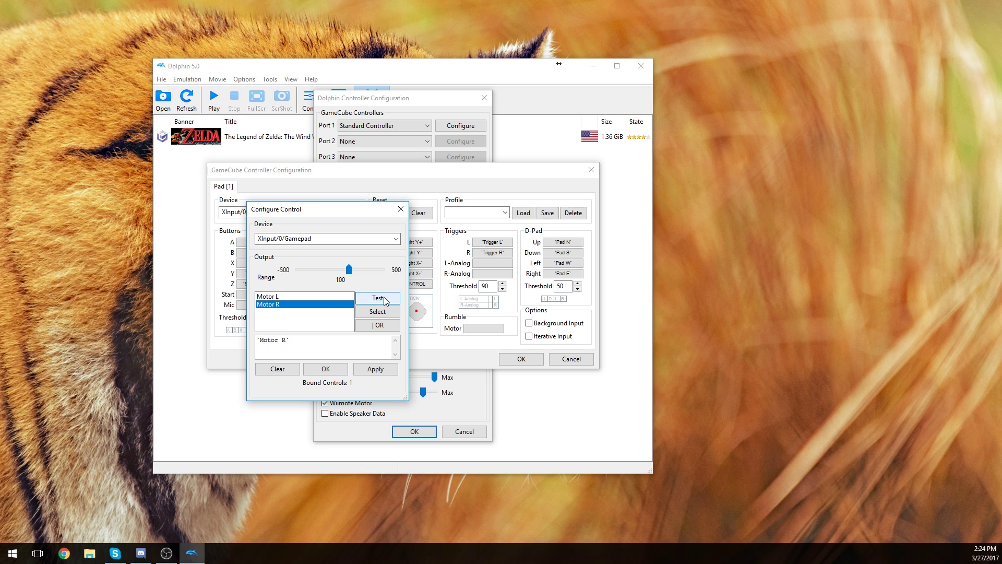
# - Clear the rumble expression, assign Motor L as the output instead, and test the vibration
pyautogui.click(321, 296)
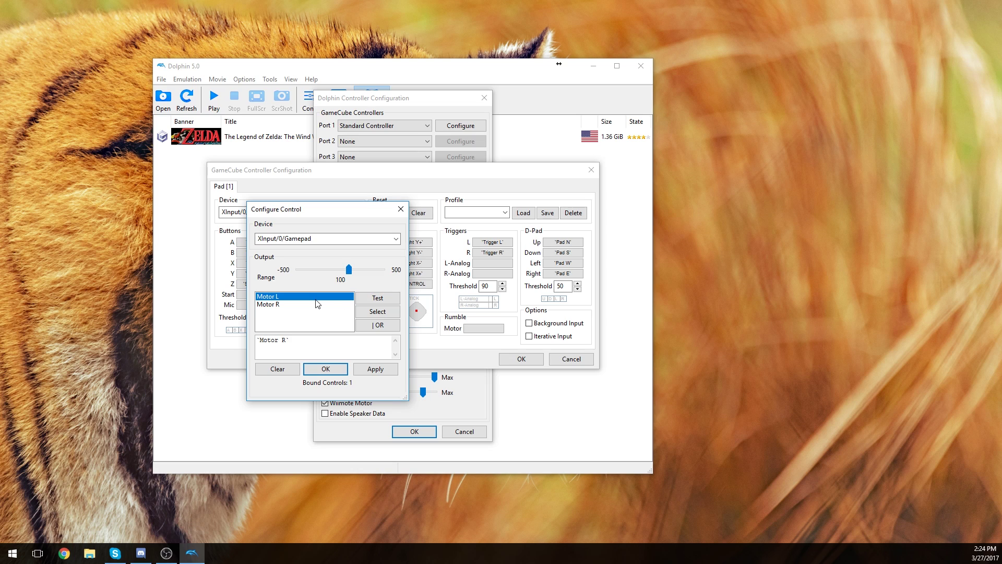
pyautogui.click(376, 313)
pyautogui.click(380, 329)
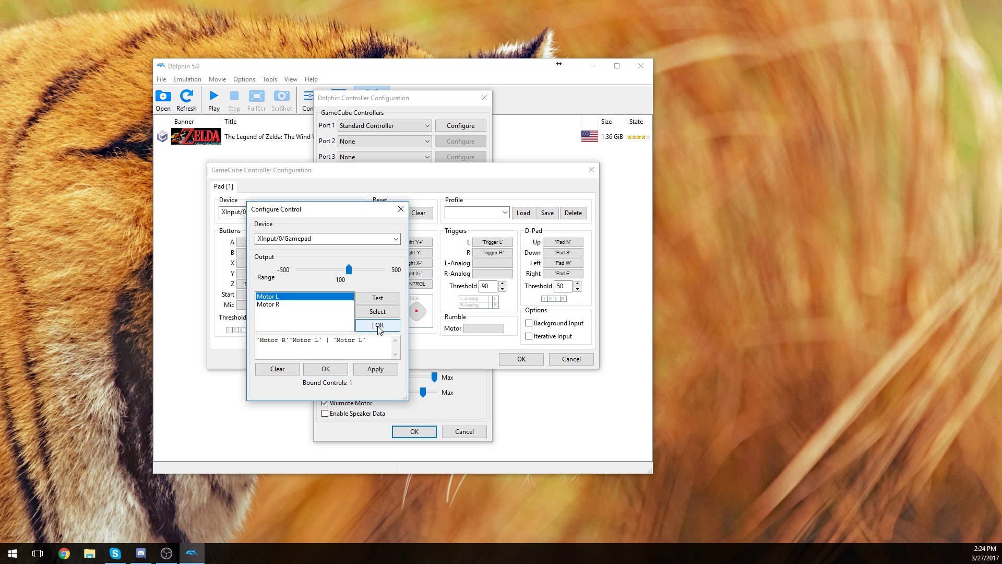
pyautogui.click(292, 370)
pyautogui.click(367, 315)
pyautogui.click(369, 301)
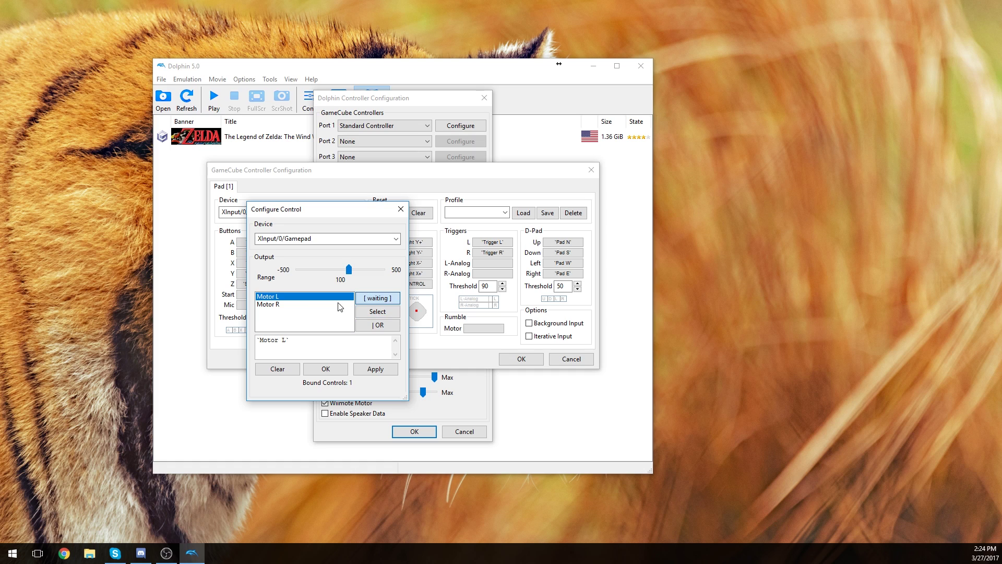
# - Add Motor R to the rumble expression alongside Motor L, confirm it, and test the combined output
pyautogui.click(298, 311)
pyautogui.click(369, 313)
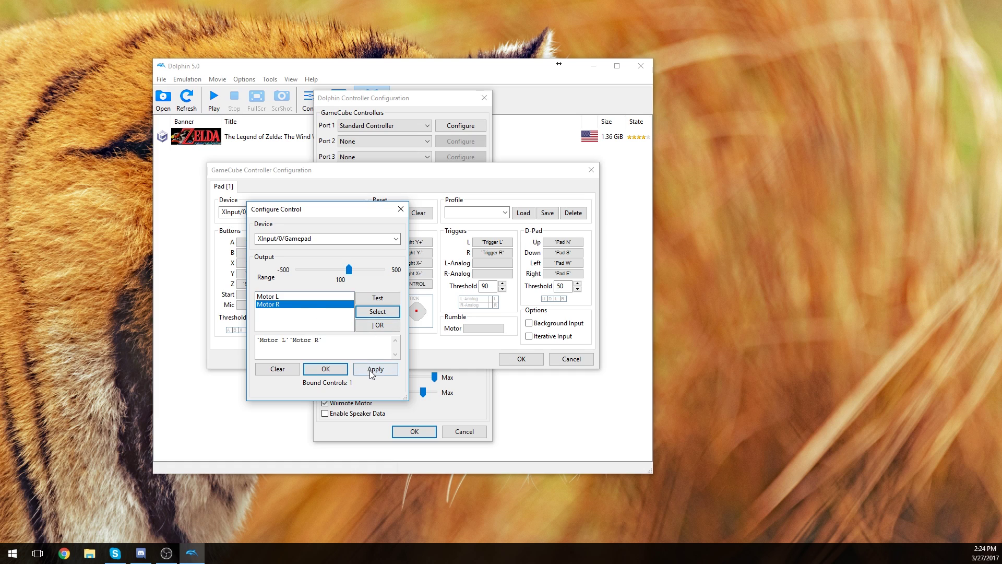
pyautogui.click(325, 370)
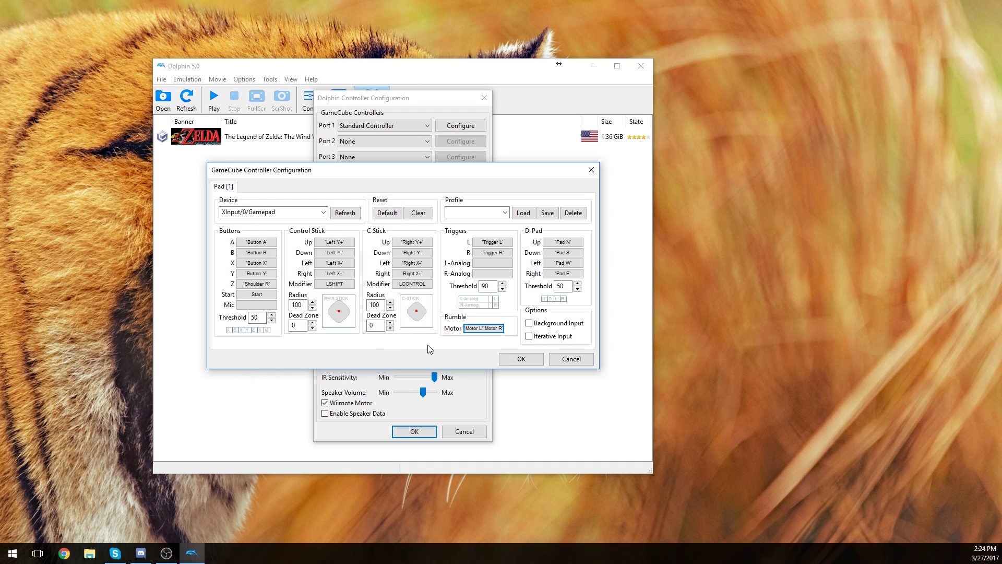
pyautogui.click(489, 328)
pyautogui.click(377, 302)
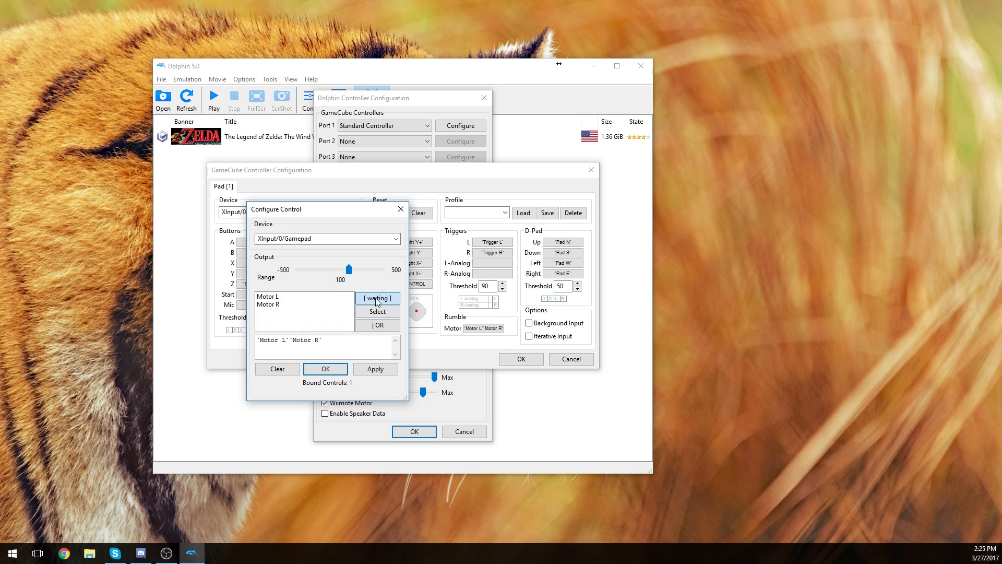
pyautogui.click(329, 370)
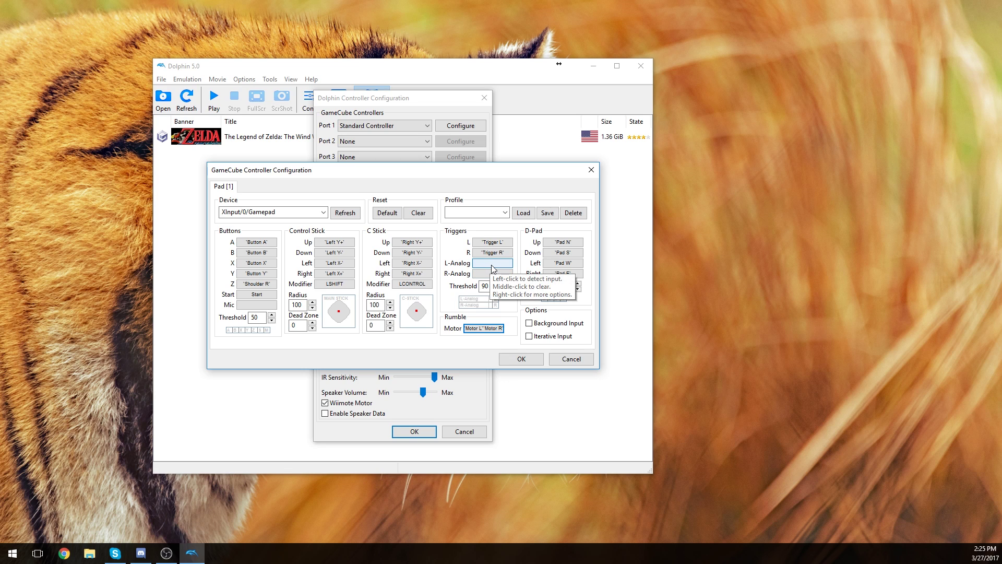
# - Switch to Chrome and search Google Images for "gamecube controller"
pyautogui.press('super+1')
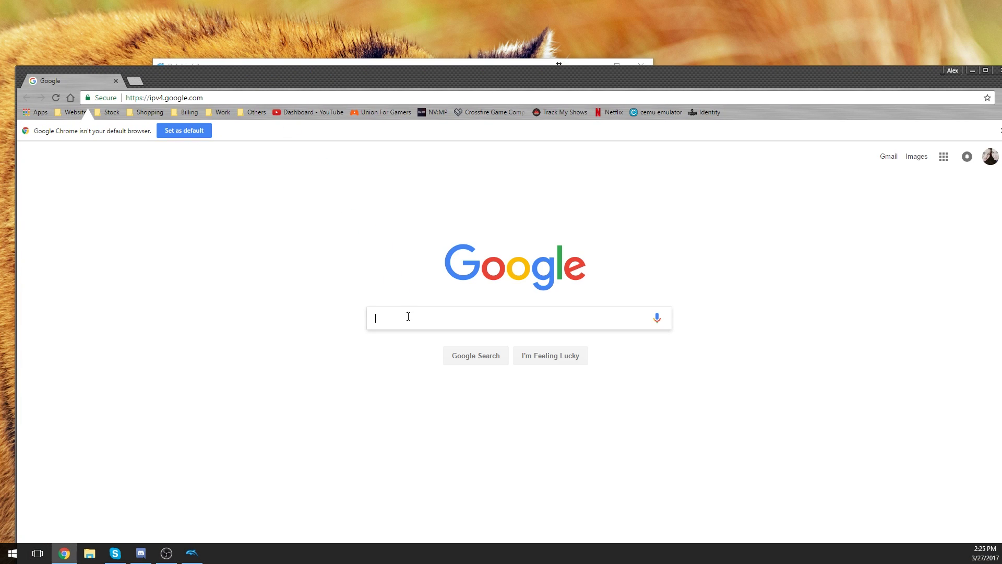
pyautogui.write('gamec')
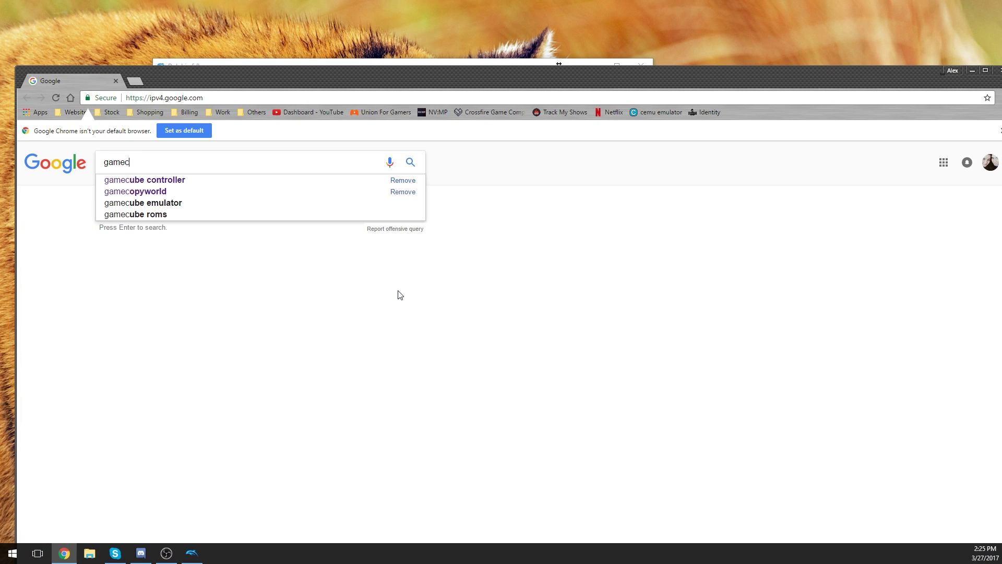
pyautogui.write('ube controller')
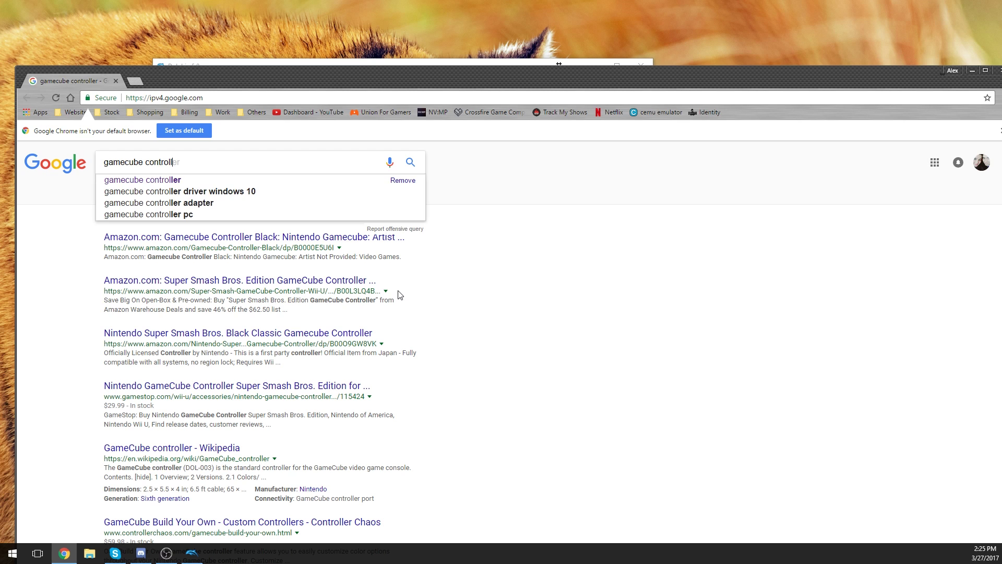
pyautogui.press('Return')
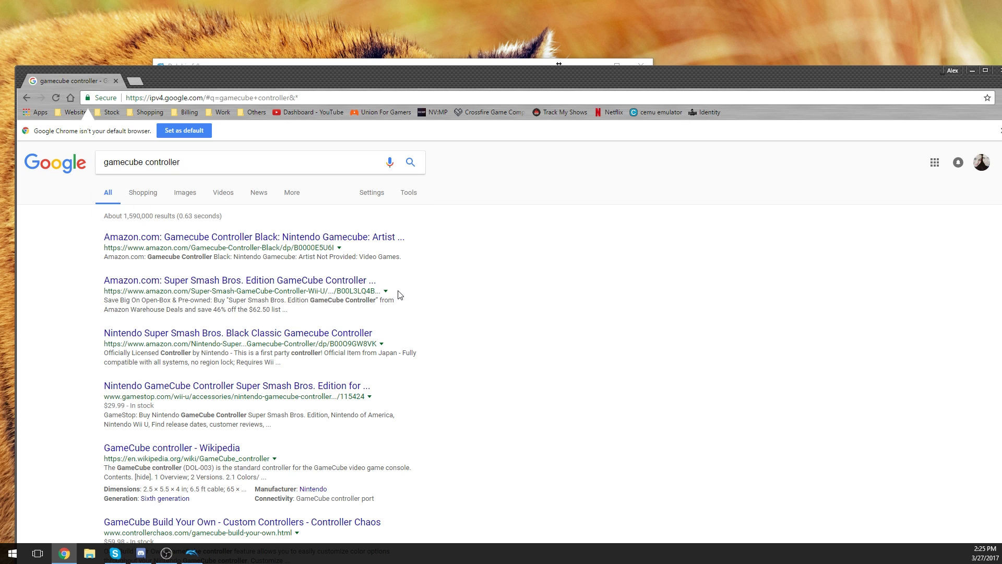
pyautogui.click(180, 192)
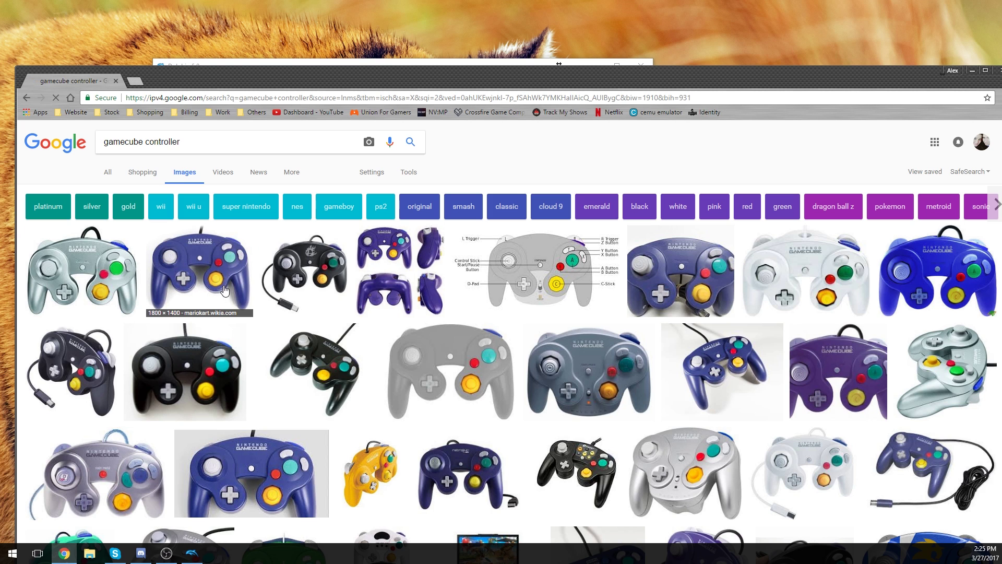
# - Compare the GameCube controller images with the button mapping in Dolphin, and return to the controller configuration
pyautogui.moveTo(291, 72); pyautogui.dragTo(320, 135)
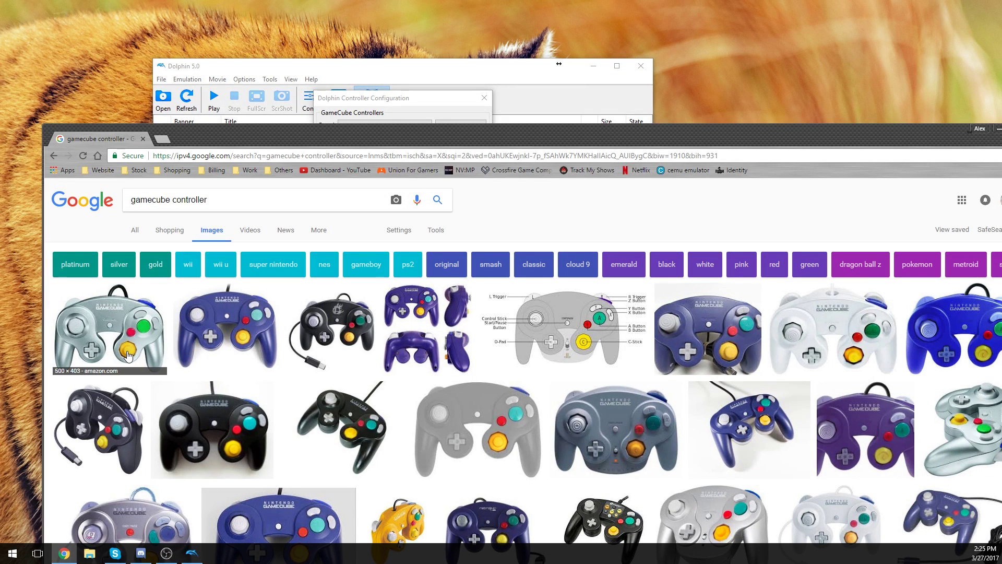
pyautogui.click(443, 101)
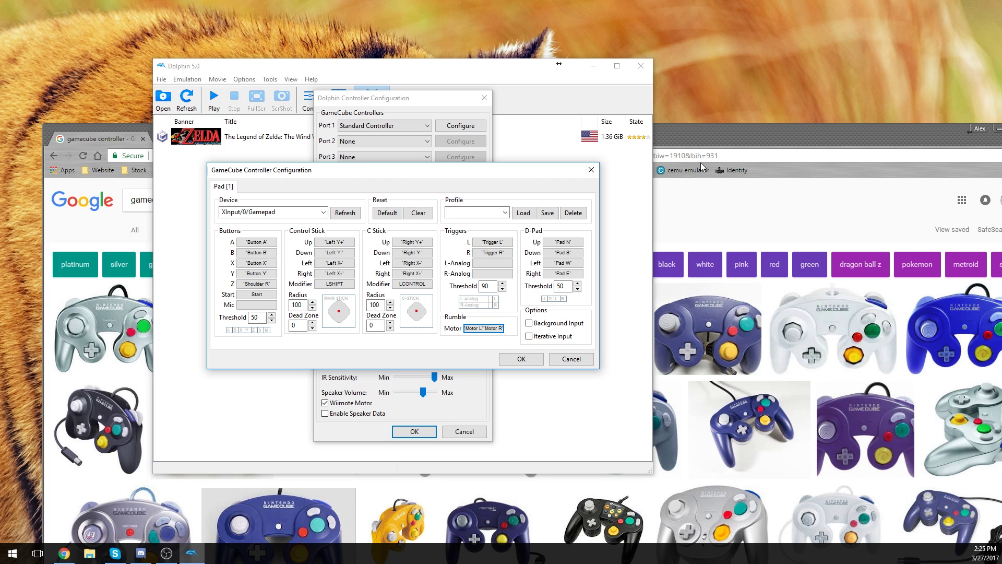
pyautogui.moveTo(704, 138); pyautogui.dragTo(642, 46)
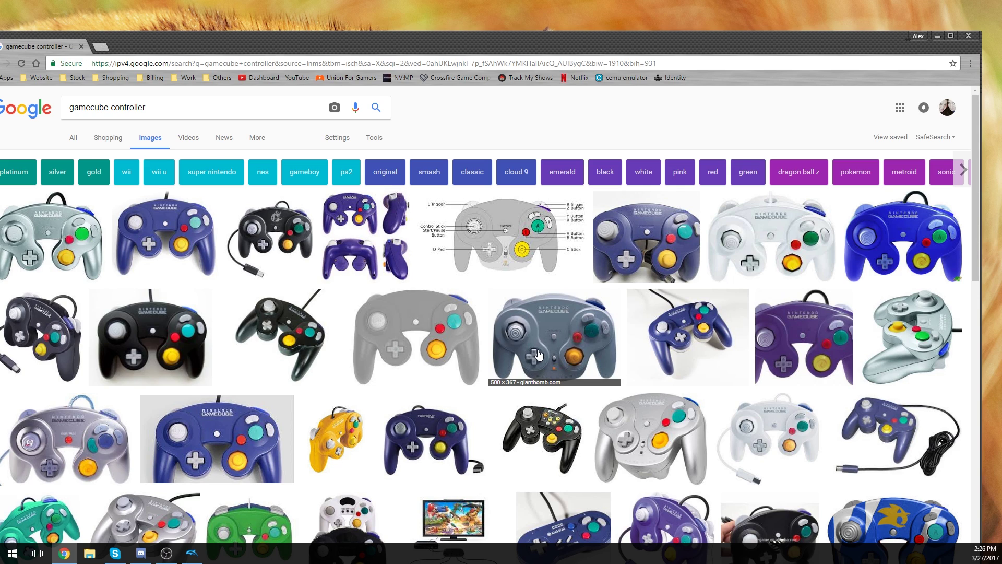
pyautogui.moveTo(389, 51); pyautogui.dragTo(408, 4)
pyautogui.scroll(-7, 397, 229)
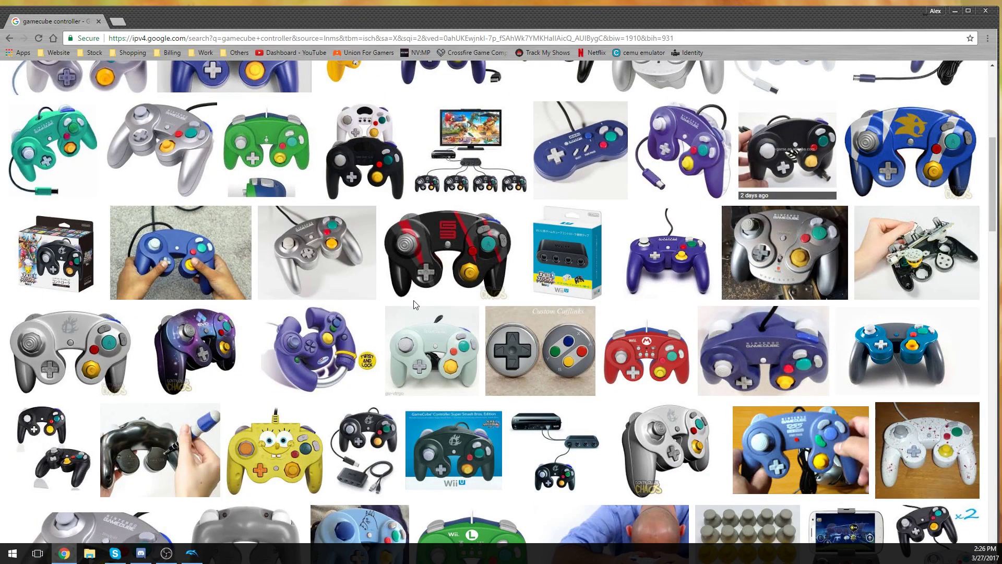
pyautogui.scroll(10, 416, 305)
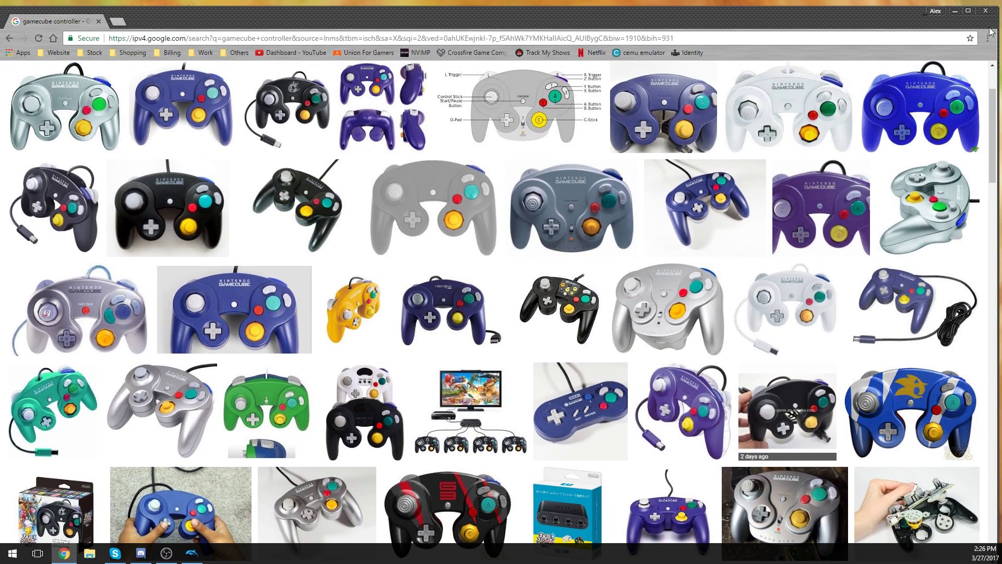
pyautogui.hotkey('alt', 'Tab')
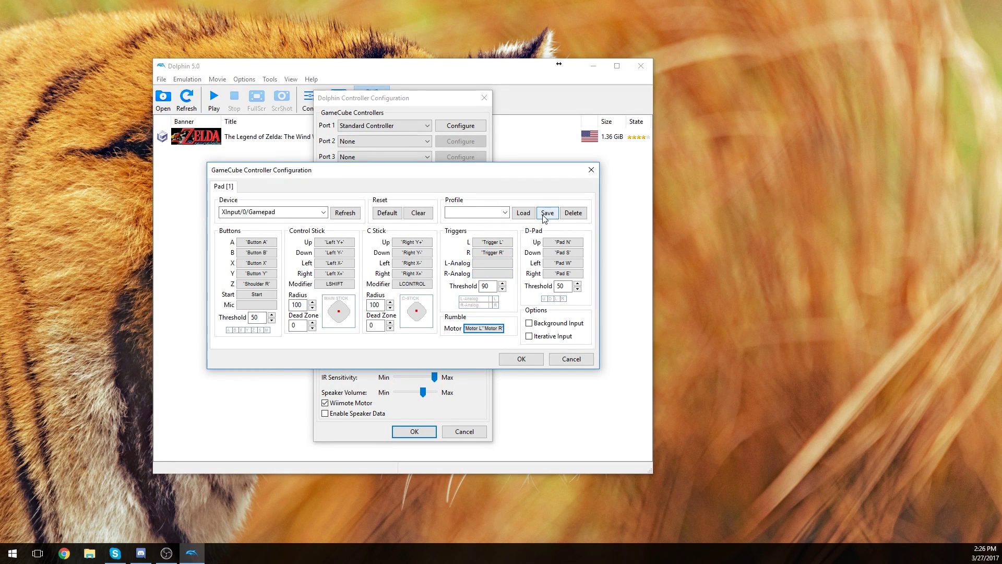
# - Save the current mapping as a profile named "Xbox One Controller" and select it among the saved profiles
pyautogui.click(472, 213)
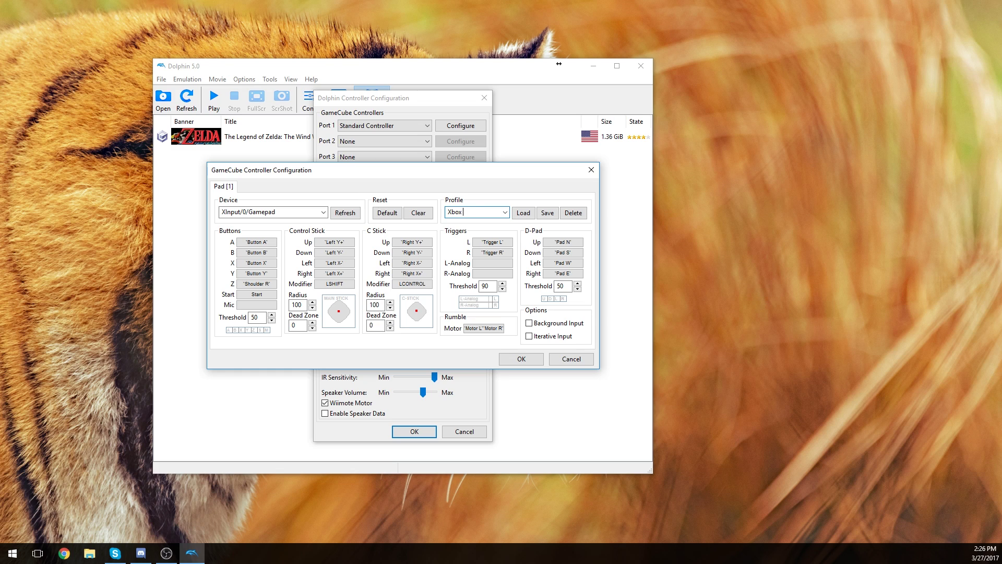
pyautogui.write('Xbox One Controller')
pyautogui.click(548, 213)
pyautogui.click(505, 212)
pyautogui.click(480, 225)
# - Load the second saved controller profile and delete that profile
pyautogui.click(504, 213)
pyautogui.click(484, 231)
pyautogui.click(526, 214)
pyautogui.click(505, 213)
pyautogui.click(495, 231)
pyautogui.click(571, 217)
pyautogui.click(502, 315)
# - Select and load the saved "Xbox One Controller" profile
pyautogui.click(504, 213)
pyautogui.click(497, 223)
pyautogui.click(523, 213)
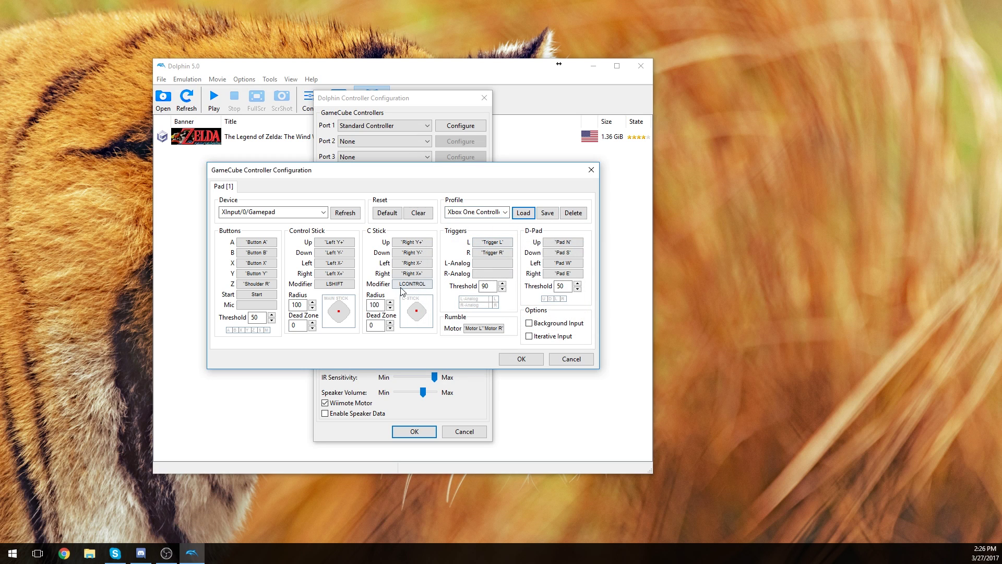